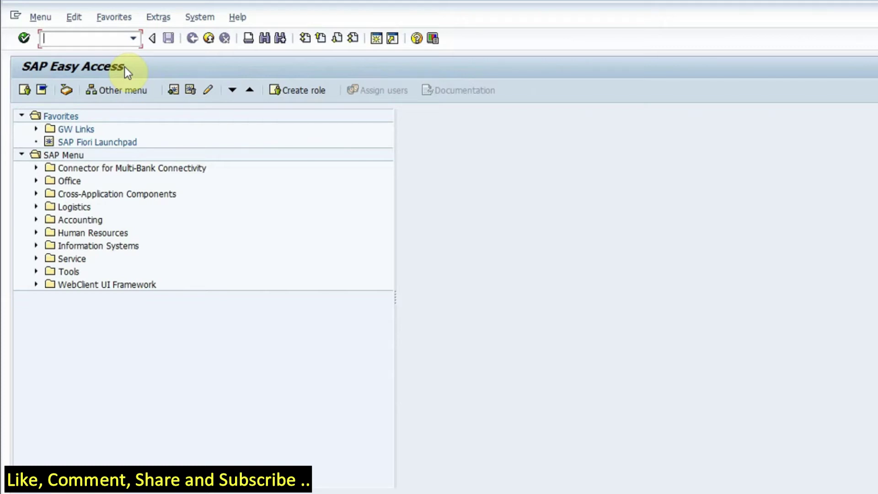
- Run transaction OMS2 and scroll through the Material types list
{"action": "type", "text": "oms2"}
{"action": "key", "text": "Return"}
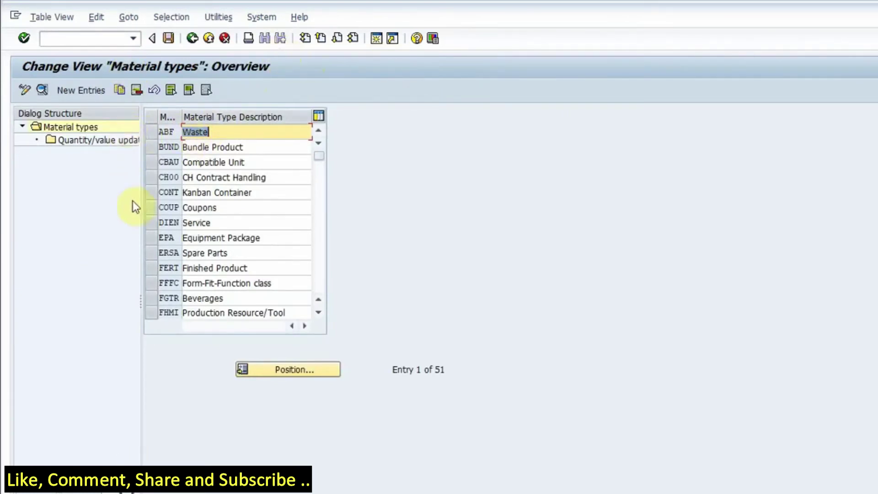
{"action": "left_click", "coordinate": [320, 312]}
{"action": "left_click", "coordinate": [319, 311]}
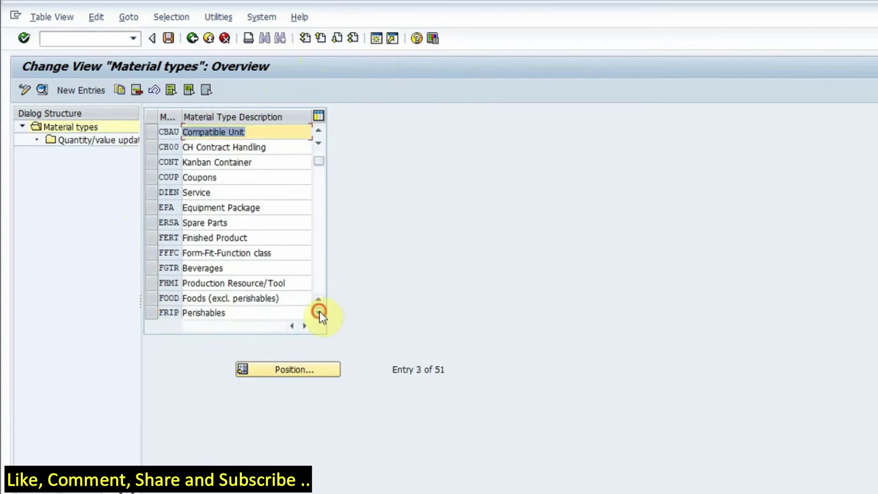
{"action": "left_click", "coordinate": [319, 311]}
{"action": "left_click_drag", "start_coordinate": [321, 164], "coordinate": [321, 250]}
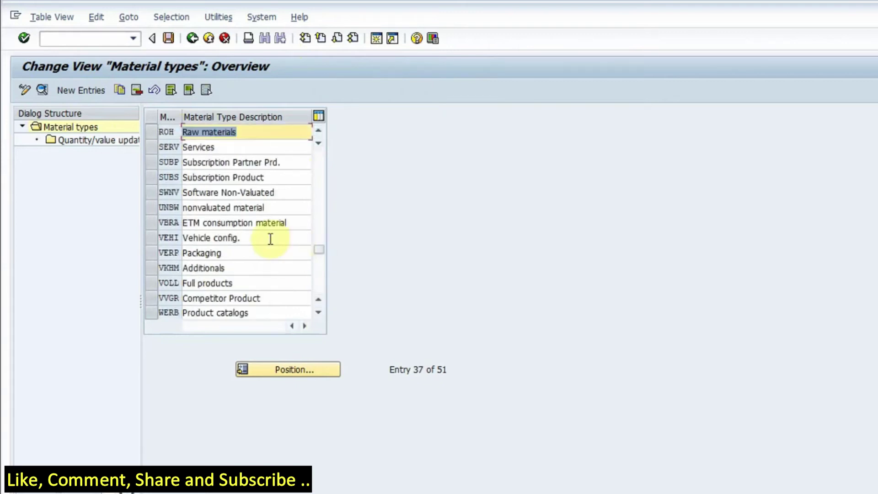
{"action": "left_click", "coordinate": [320, 280]}
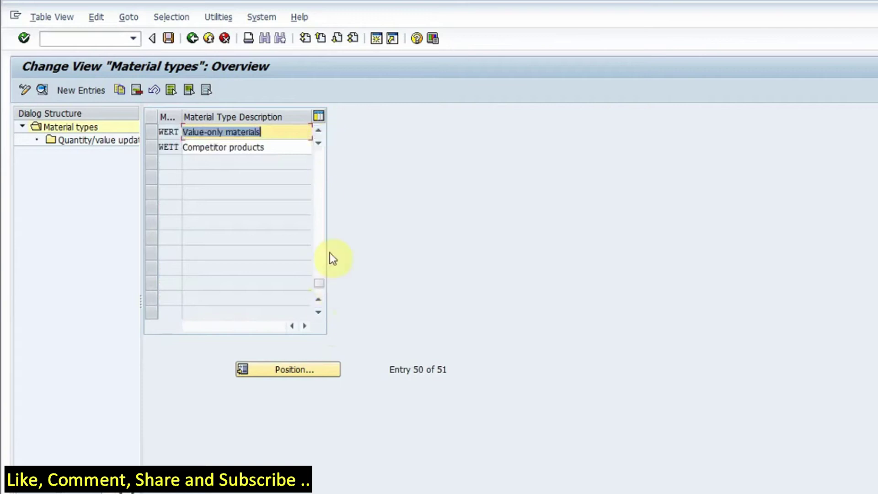
{"action": "left_click", "coordinate": [319, 128]}
{"action": "double_click", "coordinate": [320, 128]}
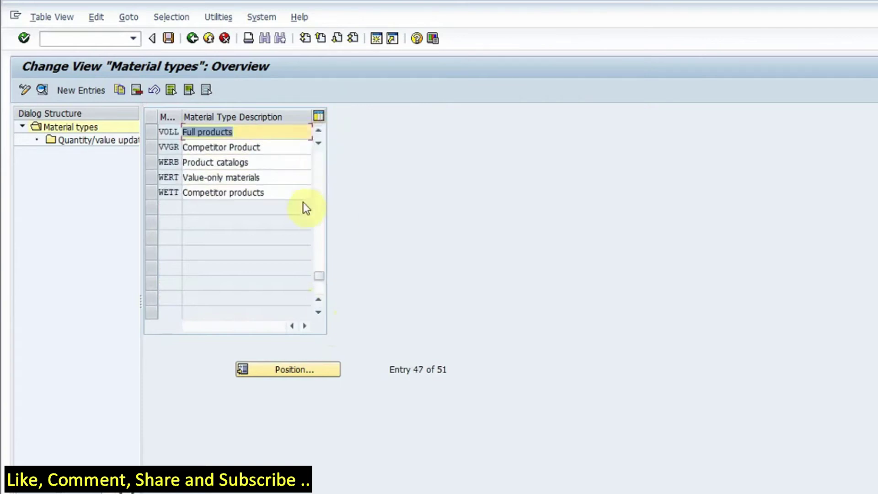
- Browse from WERB Product catalogs past COUP and FERT, then open the ERSA Spare Parts details
{"action": "left_click", "coordinate": [153, 162]}
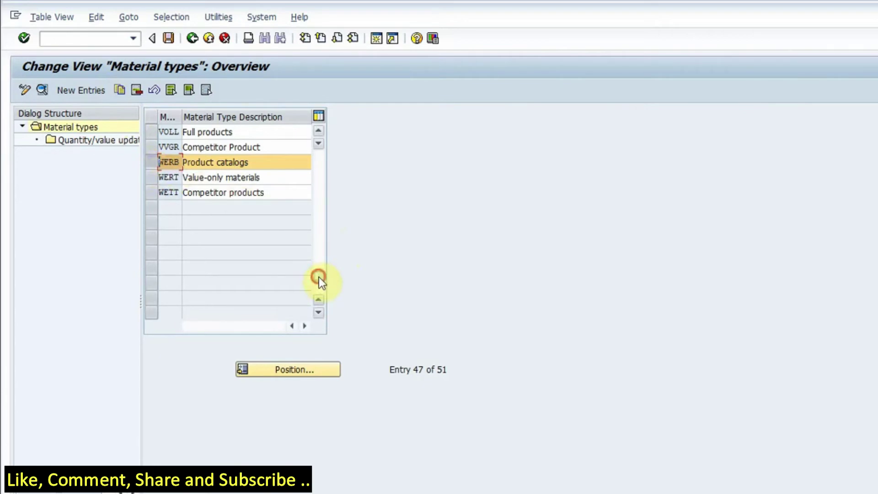
{"action": "left_click_drag", "start_coordinate": [319, 279], "coordinate": [324, 218]}
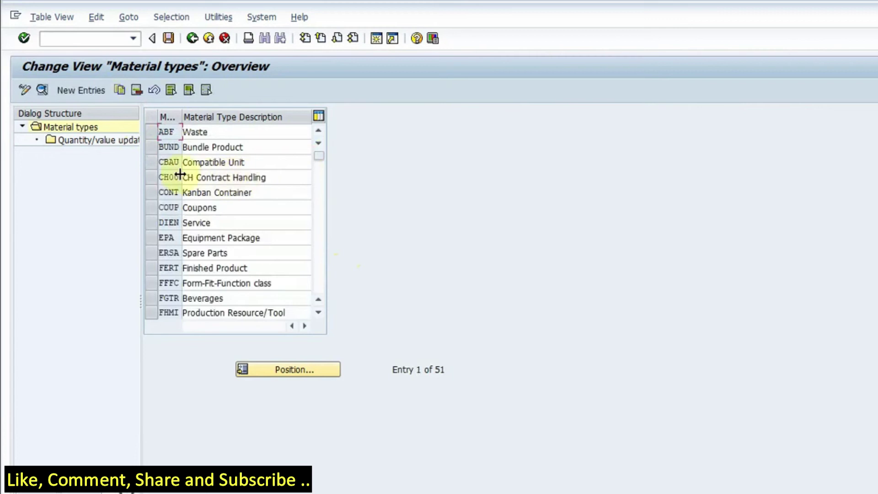
{"action": "left_click", "coordinate": [172, 209]}
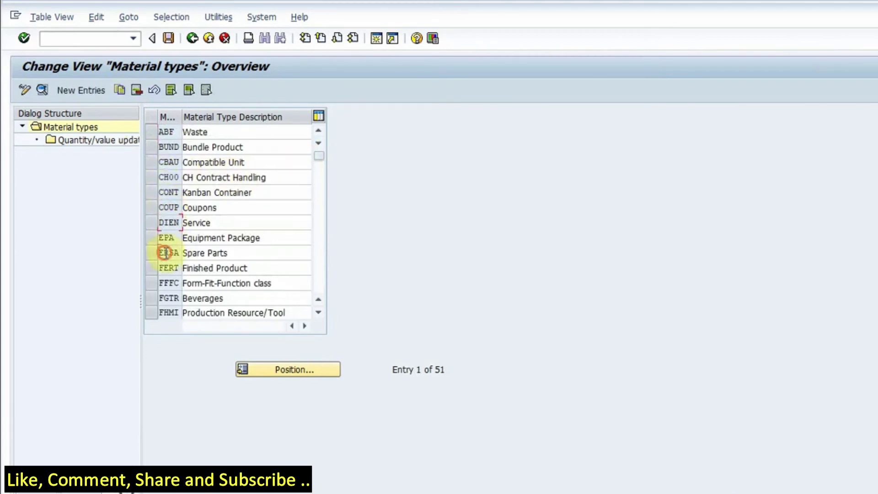
{"action": "left_click", "coordinate": [172, 269]}
{"action": "left_click", "coordinate": [152, 253]}
{"action": "left_click", "coordinate": [117, 128]}
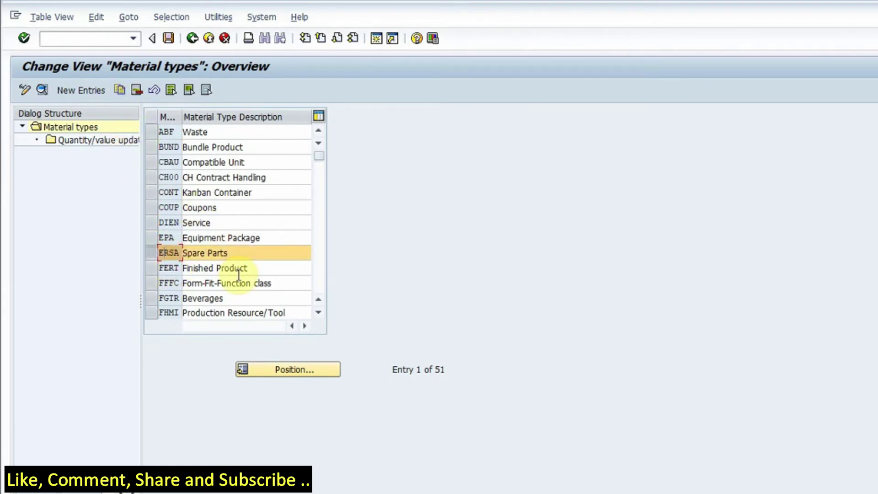
{"action": "left_click", "coordinate": [150, 265]}
{"action": "left_click", "coordinate": [152, 254]}
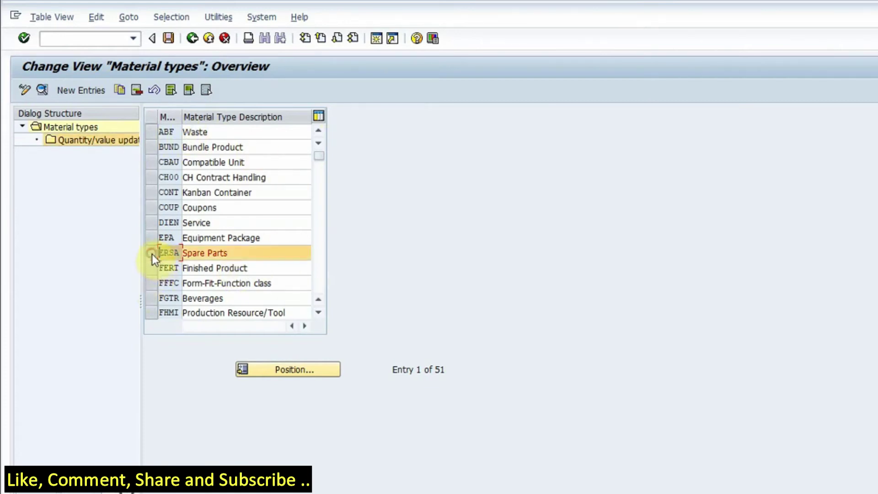
{"action": "left_click", "coordinate": [171, 253]}
{"action": "double_click", "coordinate": [171, 253]}
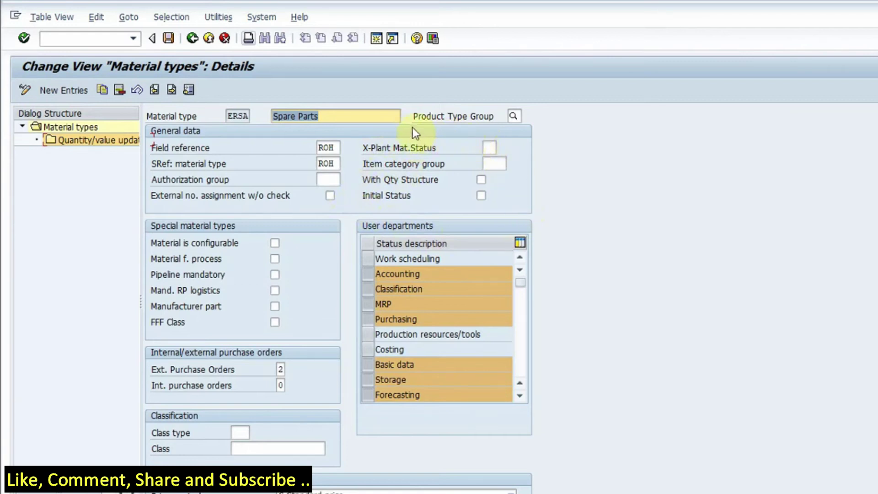
{"action": "left_click", "coordinate": [489, 147]}
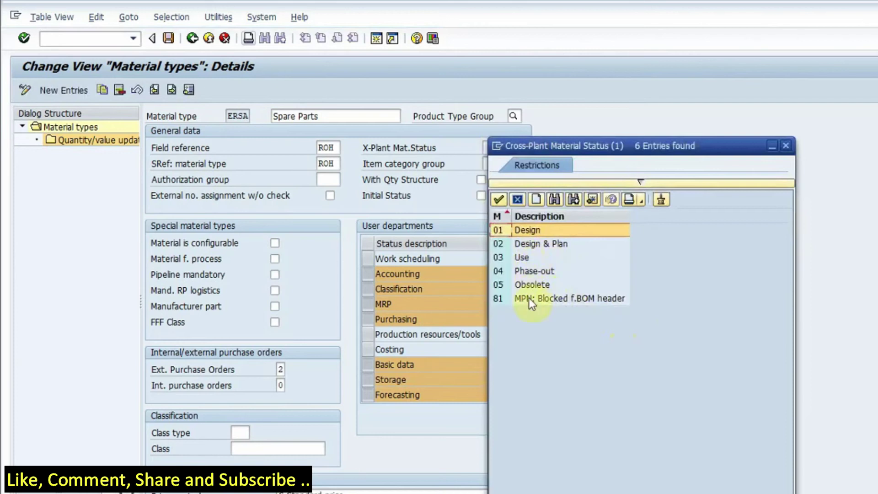
{"action": "left_click", "coordinate": [788, 145]}
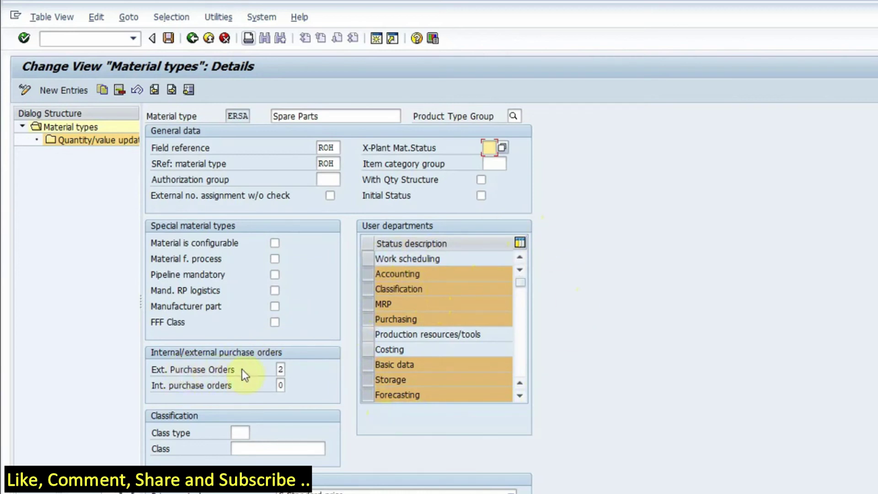
{"action": "left_click", "coordinate": [280, 370]}
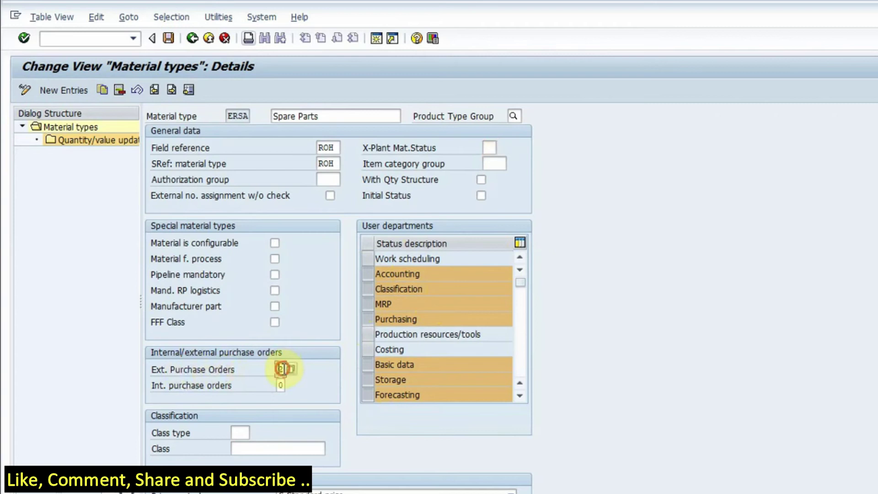
{"action": "left_click", "coordinate": [291, 369]}
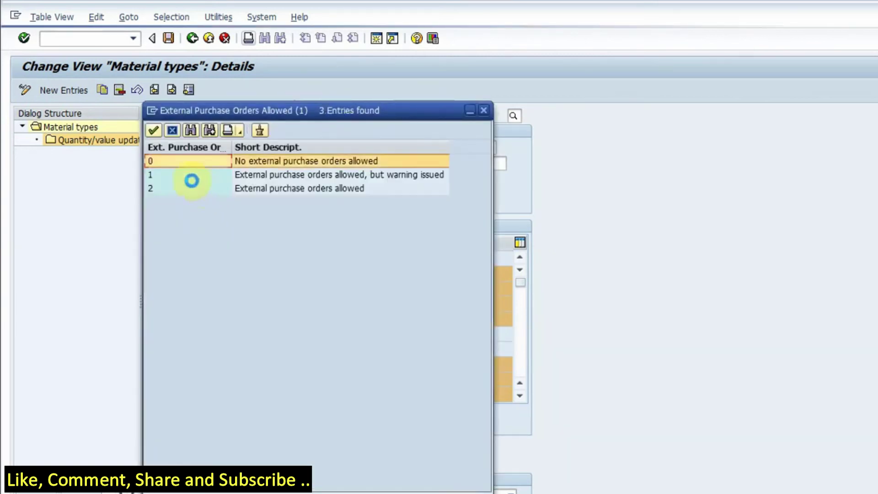
{"action": "left_click", "coordinate": [294, 193]}
{"action": "left_click_drag", "start_coordinate": [420, 109], "coordinate": [737, 138]}
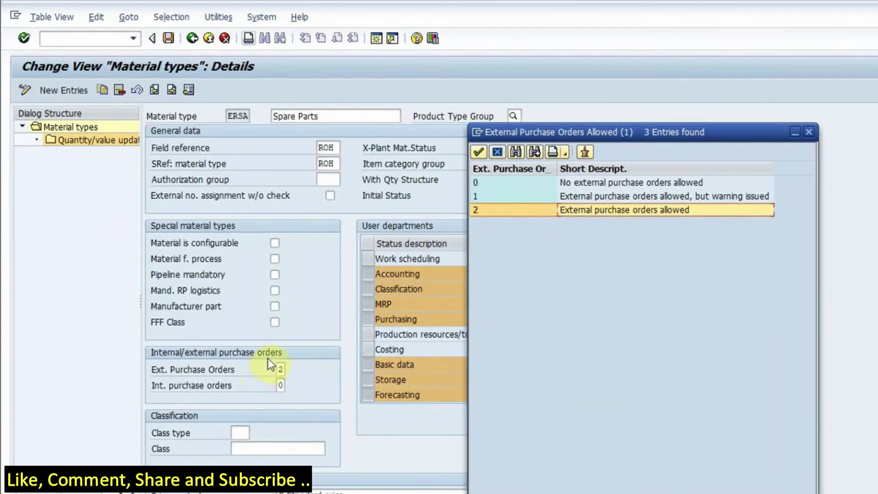
{"action": "left_click", "coordinate": [281, 369]}
{"action": "type", "text": "2"}
{"action": "left_click", "coordinate": [281, 385]}
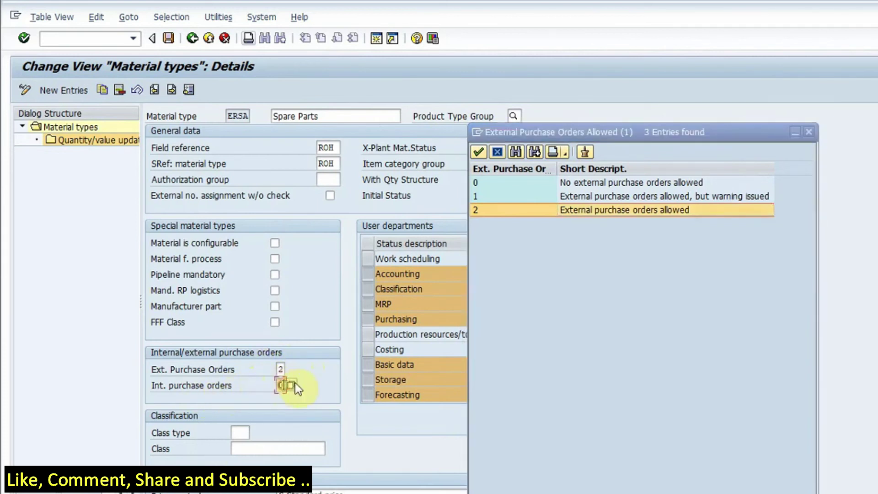
{"action": "left_click", "coordinate": [814, 131]}
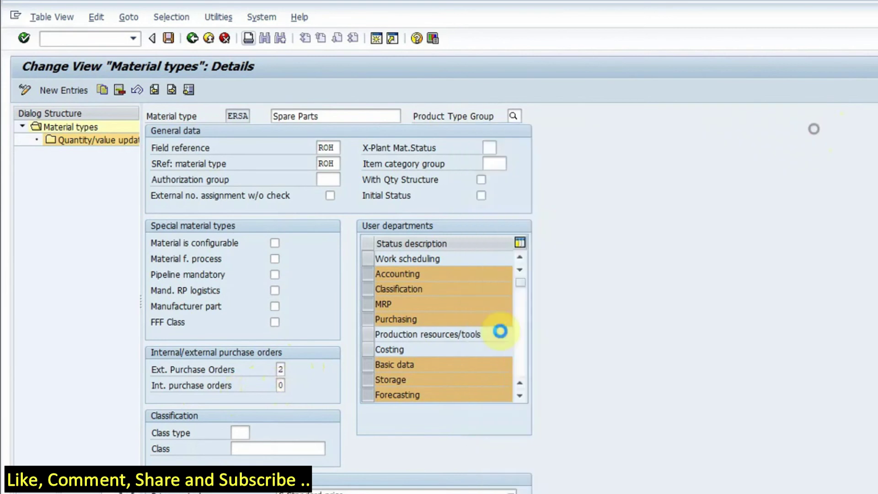
{"action": "left_click", "coordinate": [292, 384]}
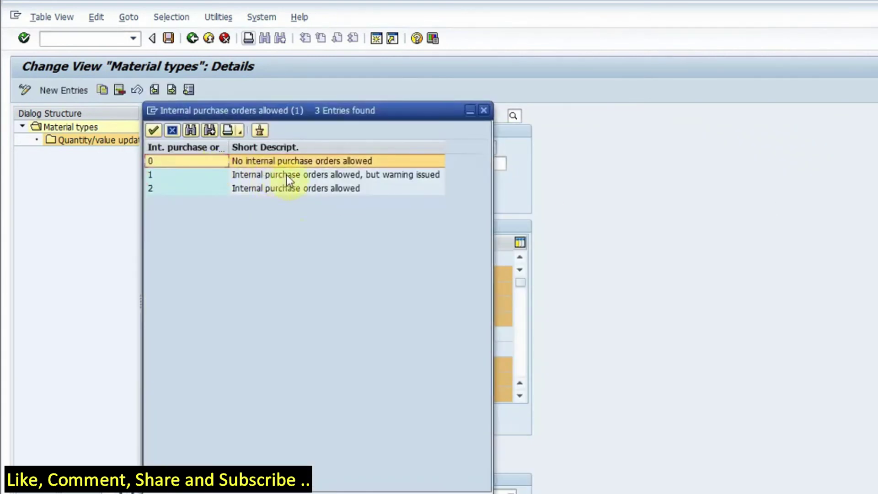
{"action": "left_click", "coordinate": [290, 173]}
{"action": "left_click", "coordinate": [295, 160]}
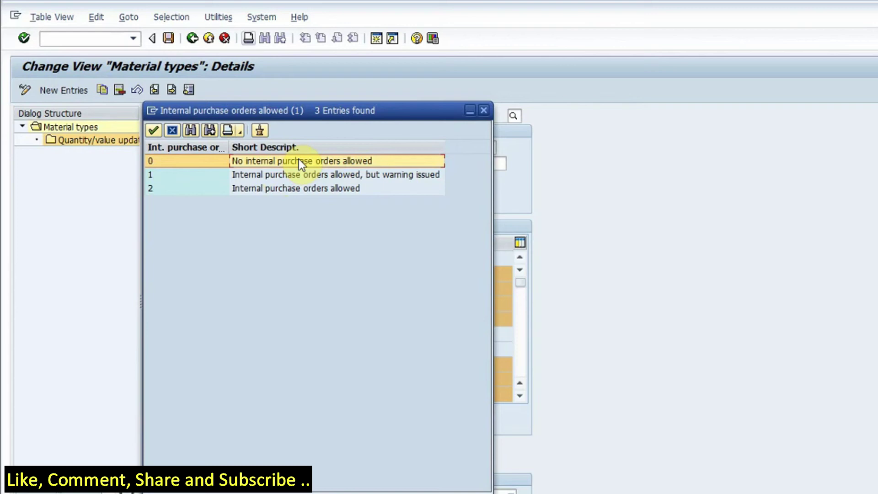
{"action": "left_click", "coordinate": [484, 110]}
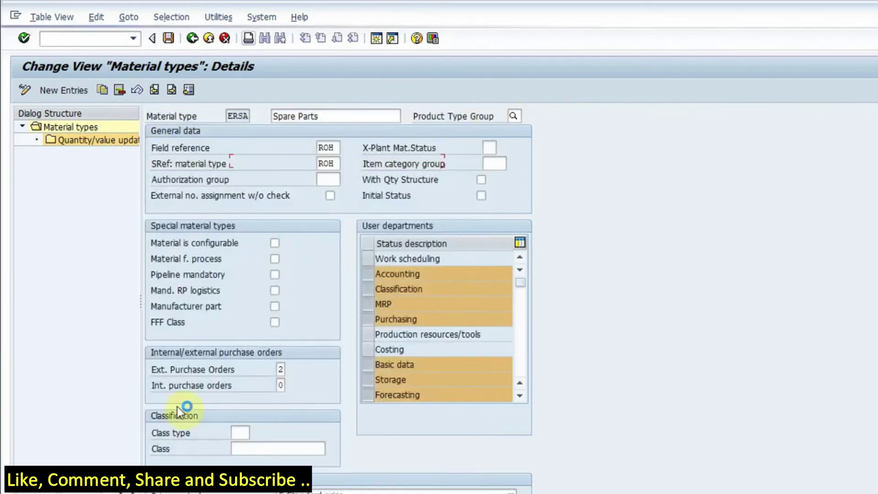
{"action": "scroll", "coordinate": [856, 451], "scroll_direction": "down", "scroll_amount": 4}
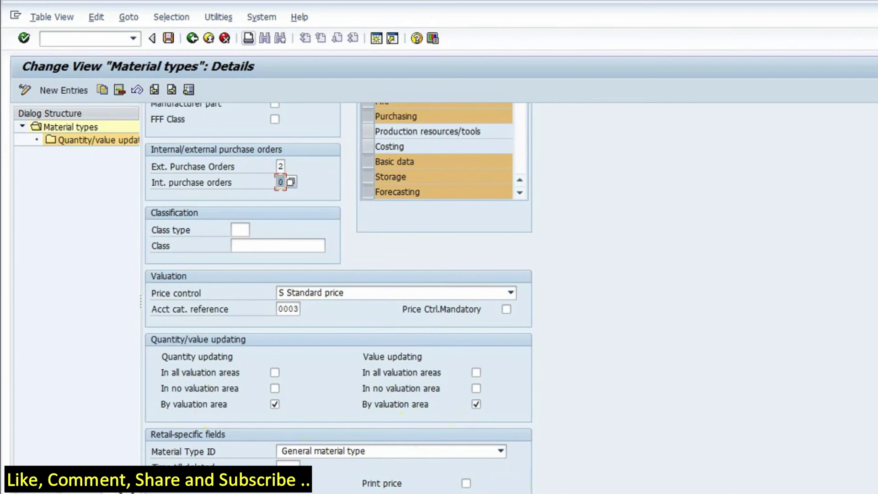
{"action": "scroll", "coordinate": [339, 288], "scroll_direction": "up", "scroll_amount": 5}
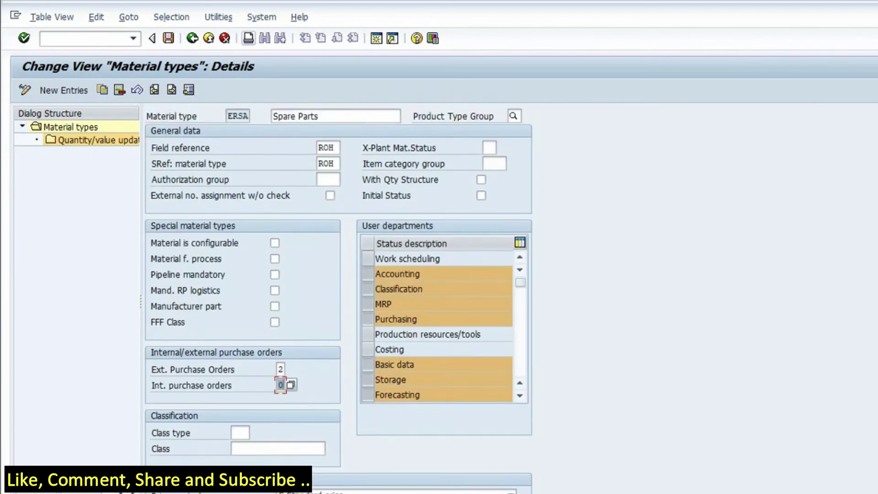
{"action": "scroll", "coordinate": [130, 390], "scroll_direction": "down", "scroll_amount": 5}
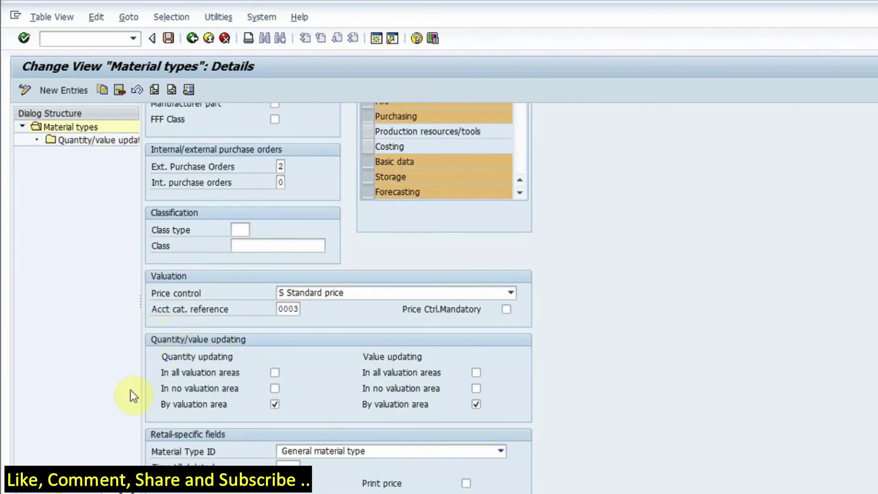
- Review ERSA's quantity/value updating table, then go back to the material types list
{"action": "double_click", "coordinate": [104, 143]}
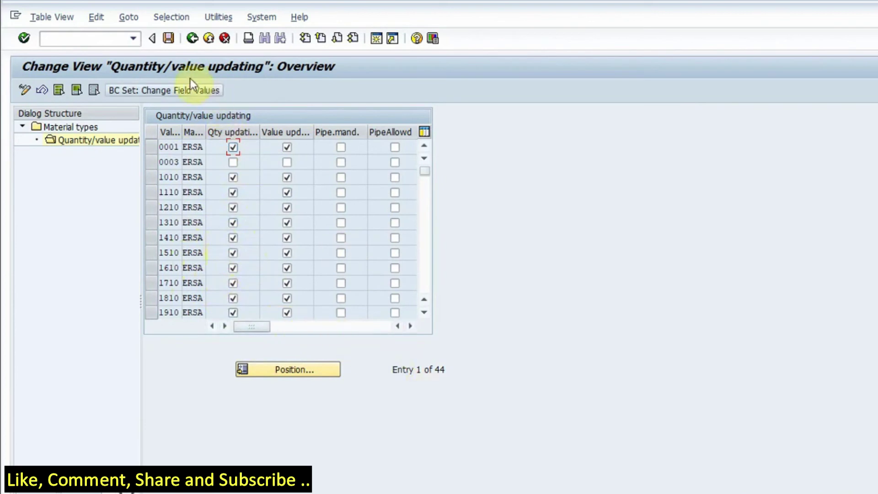
{"action": "left_click", "coordinate": [194, 38]}
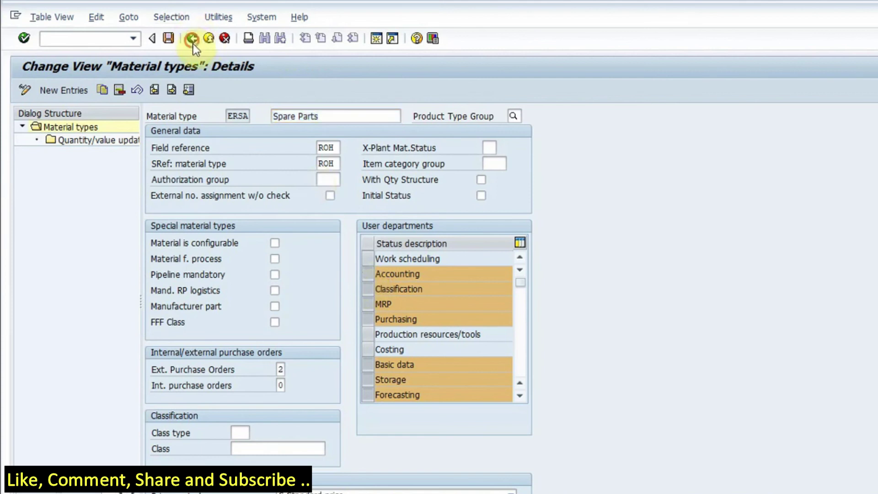
{"action": "left_click", "coordinate": [192, 39]}
- Exit material type editing, declining to save, and return to SAP Easy Access
{"action": "left_click", "coordinate": [194, 45]}
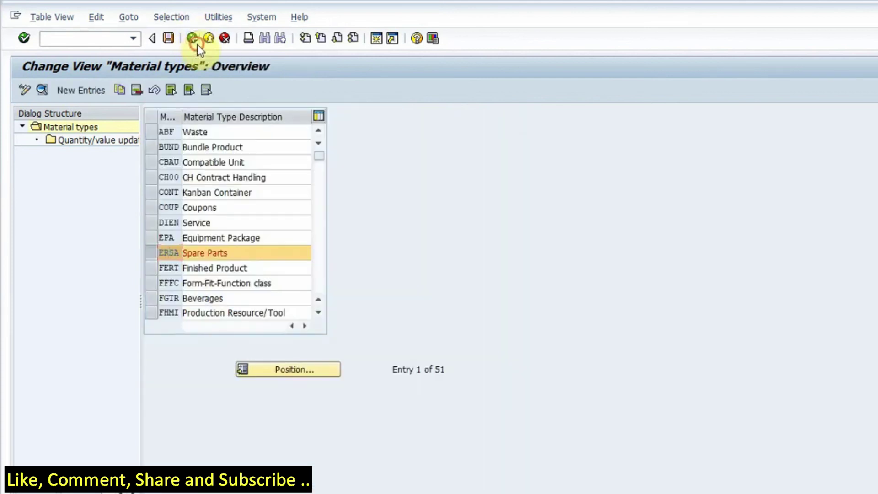
{"action": "left_click", "coordinate": [269, 265]}
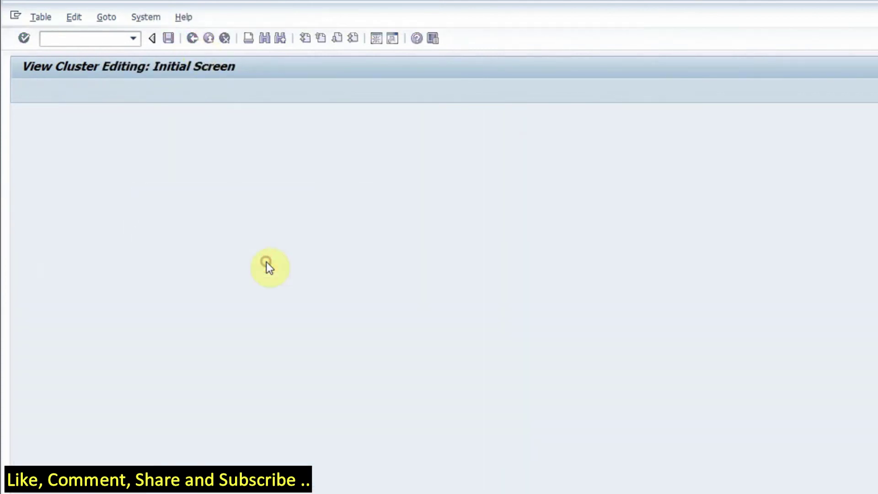
{"action": "key", "text": "F3"}
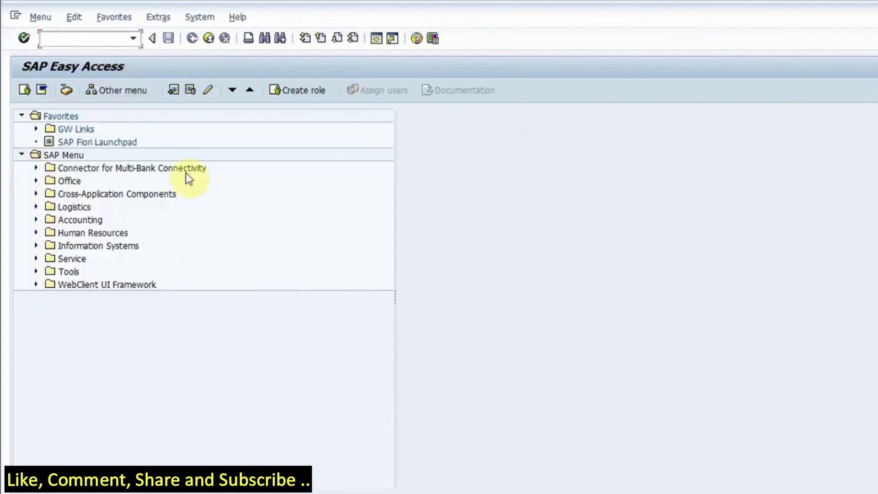
{"action": "type", "text": "omsf"}
{"action": "key", "text": "Return"}
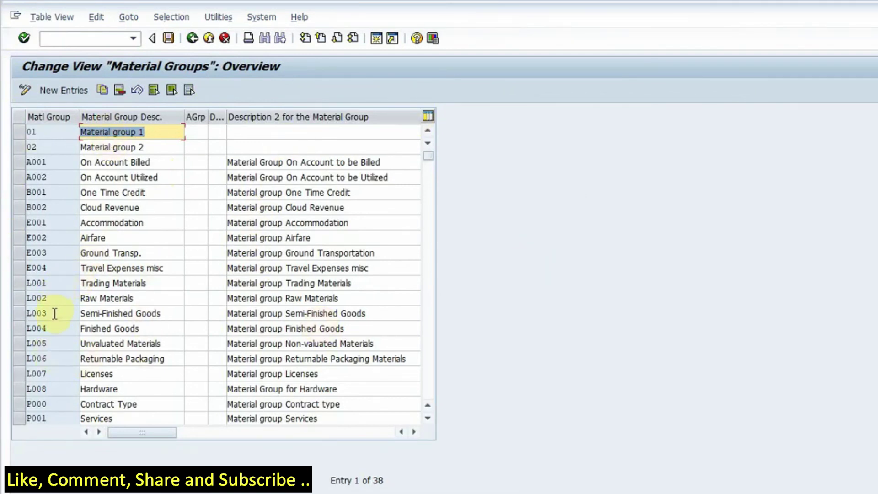
{"action": "scroll", "coordinate": [54, 322], "scroll_direction": "down", "scroll_amount": 2}
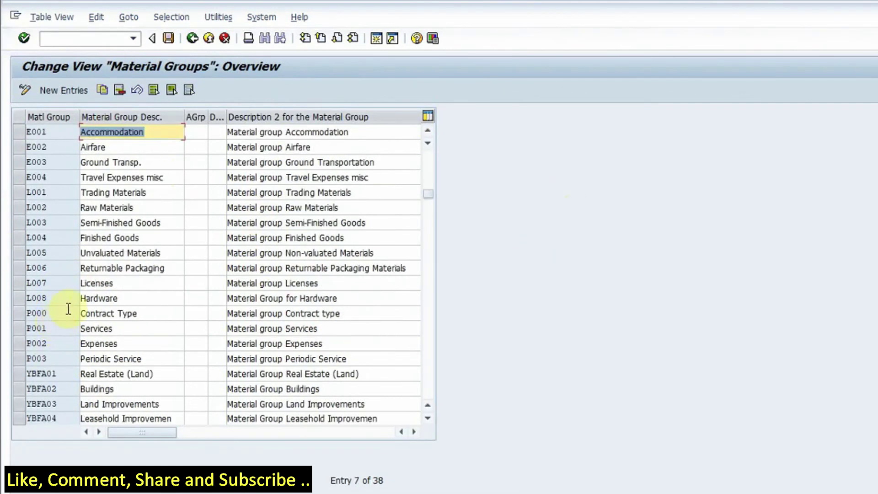
{"action": "left_click", "coordinate": [116, 222]}
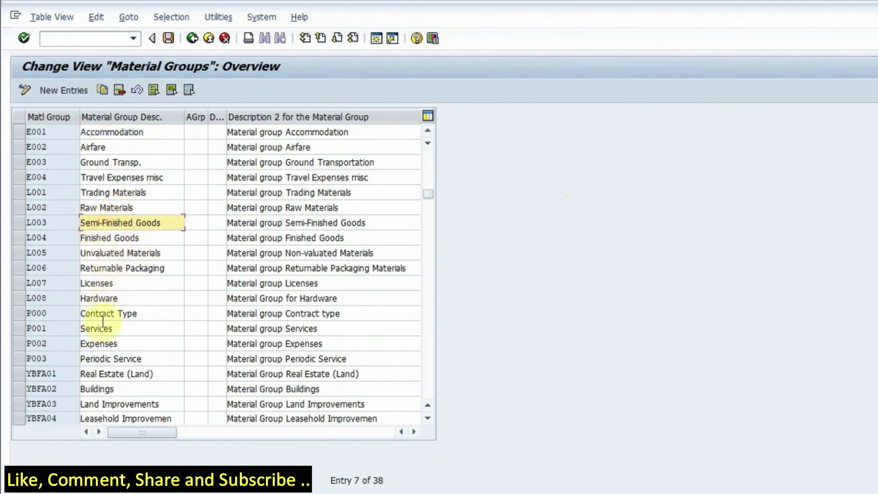
{"action": "left_click", "coordinate": [114, 298]}
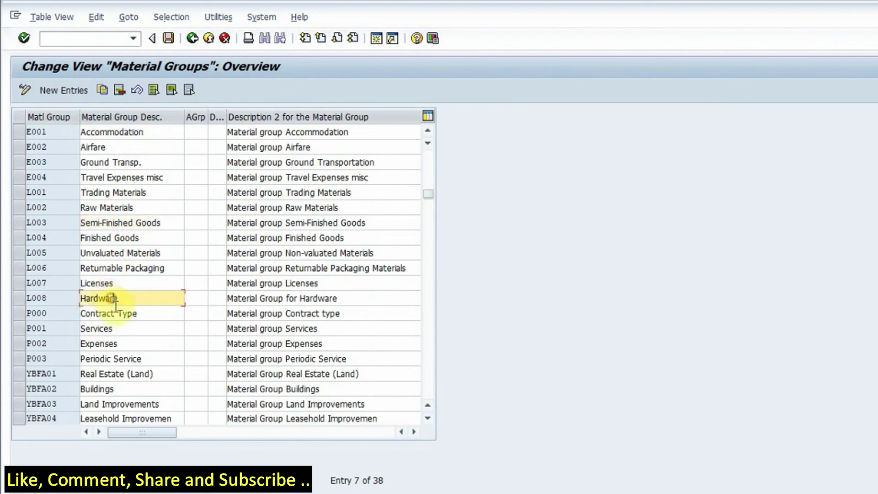
{"action": "left_click", "coordinate": [94, 328]}
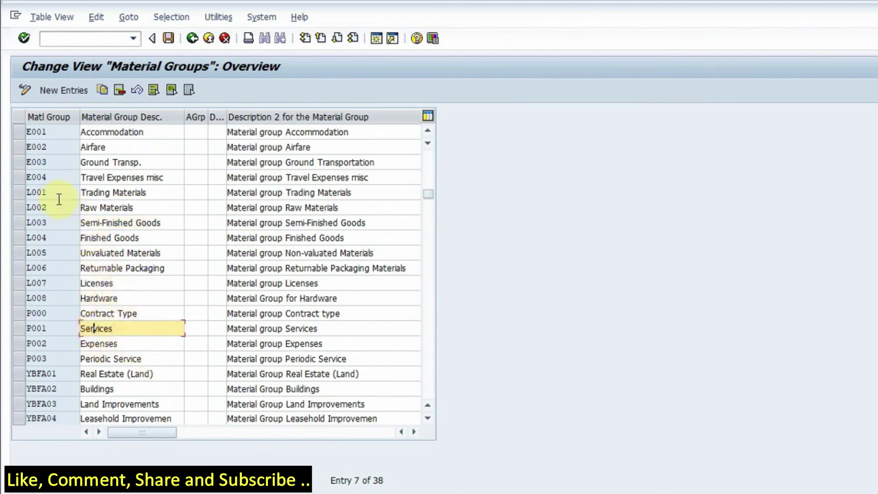
{"action": "left_click", "coordinate": [43, 193]}
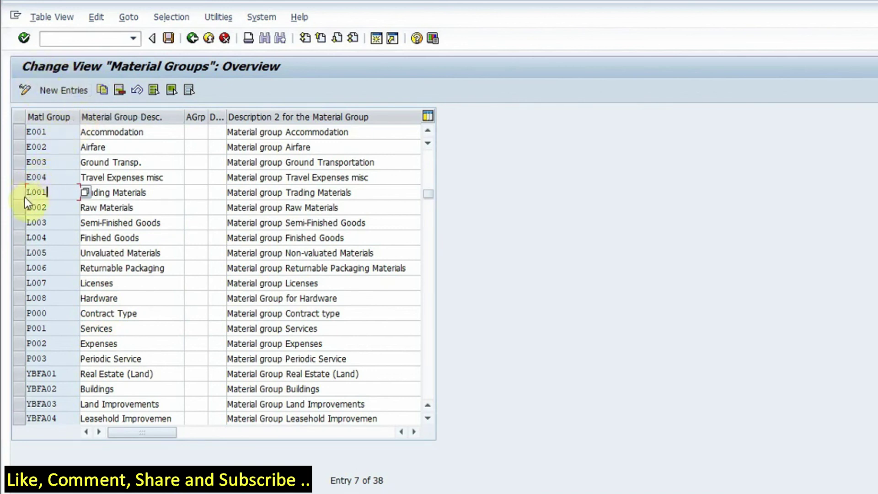
{"action": "left_click", "coordinate": [23, 283]}
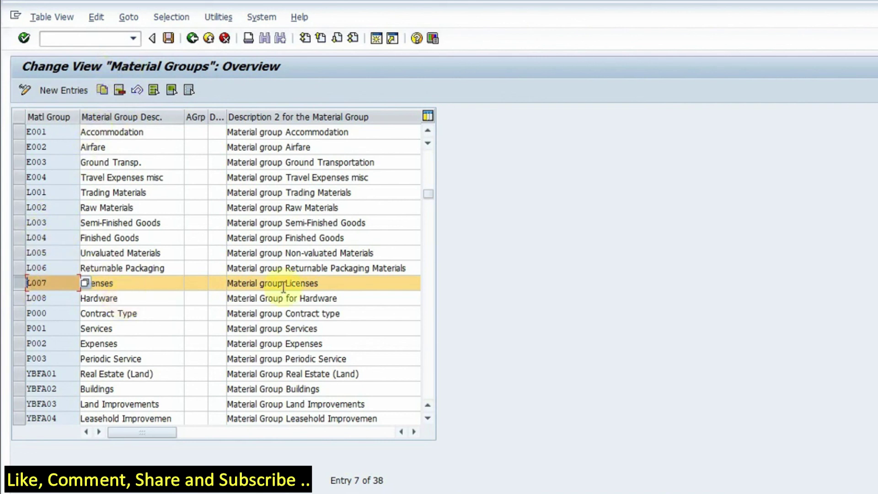
{"action": "left_click", "coordinate": [330, 284]}
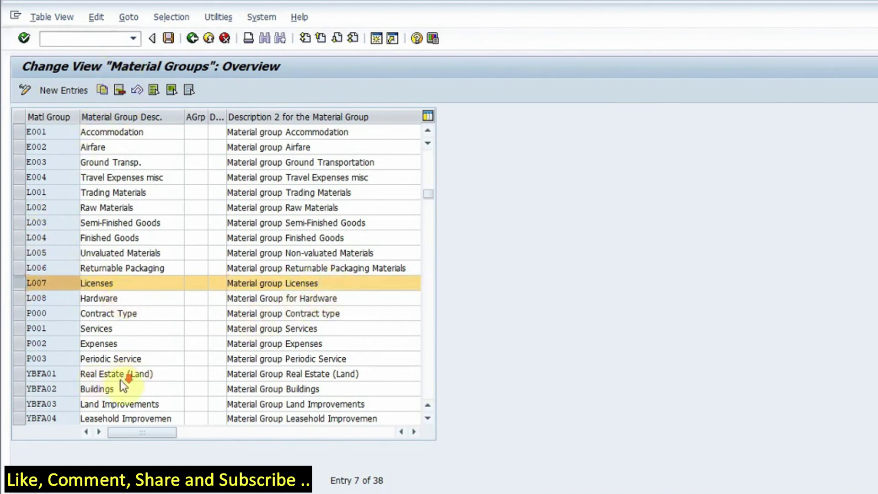
{"action": "scroll", "coordinate": [120, 380], "scroll_direction": "down", "scroll_amount": 2}
{"action": "scroll", "coordinate": [138, 430], "scroll_direction": "down", "scroll_amount": 1}
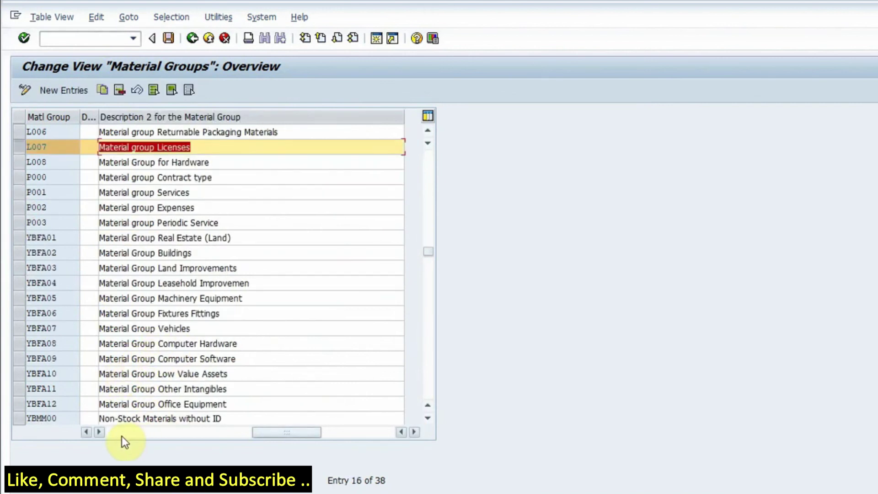
{"action": "left_click", "coordinate": [121, 434]}
{"action": "left_click", "coordinate": [14, 148]}
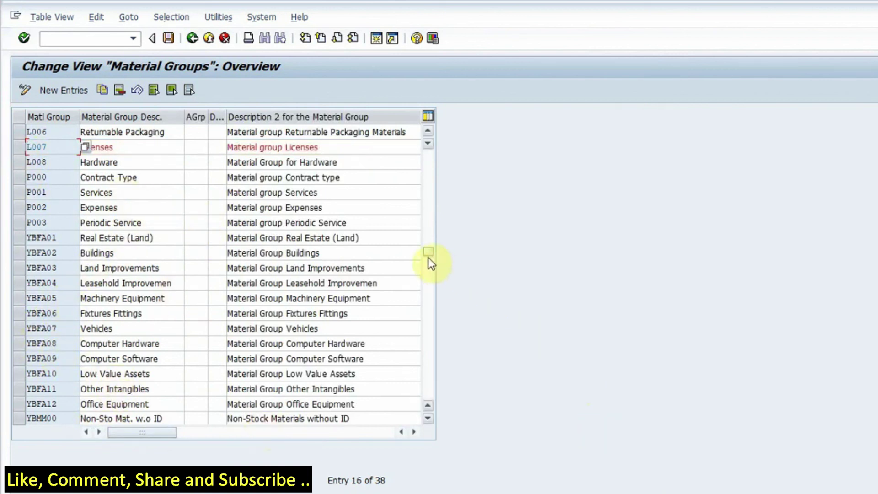
{"action": "left_click", "coordinate": [432, 328]}
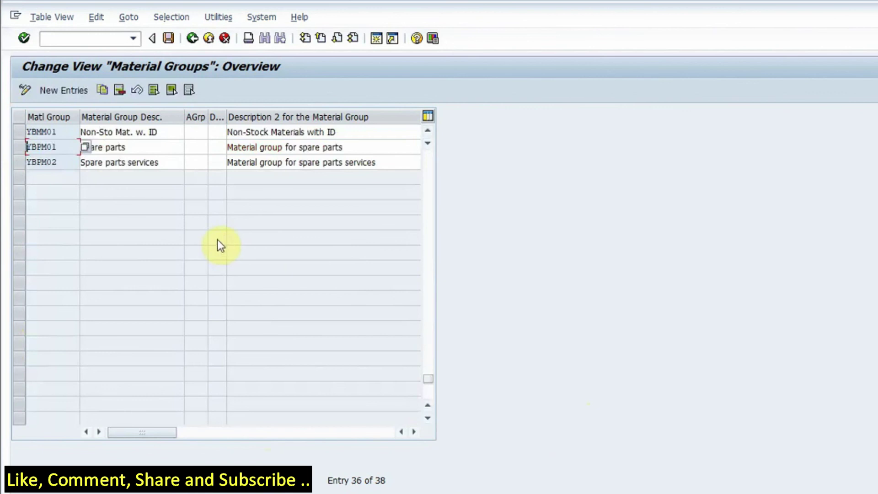
{"action": "scroll", "coordinate": [216, 240], "scroll_direction": "up", "scroll_amount": 3}
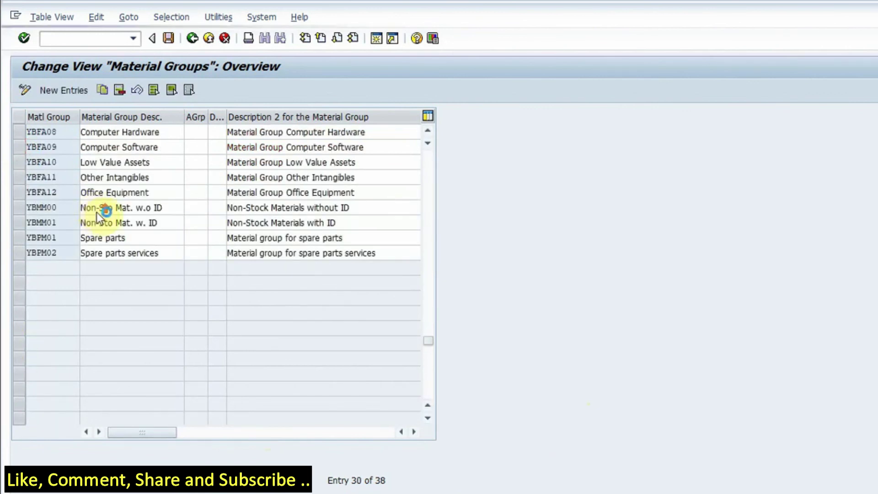
{"action": "scroll", "coordinate": [97, 213], "scroll_direction": "up", "scroll_amount": 1}
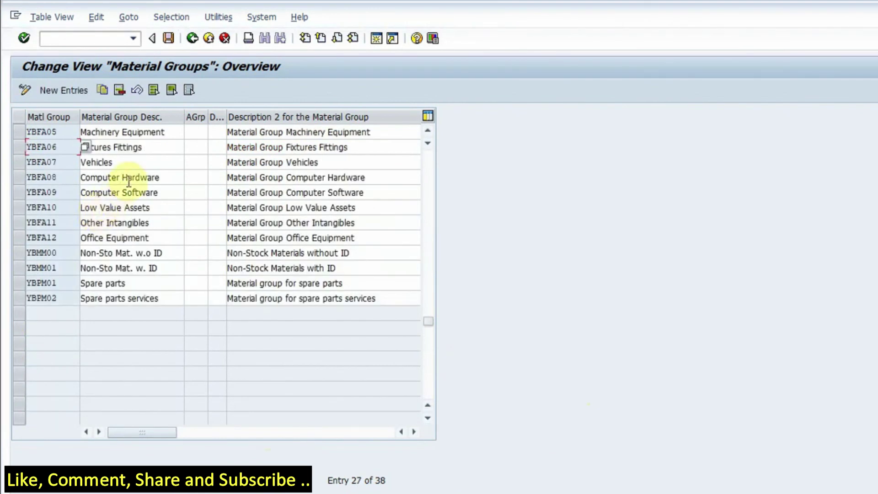